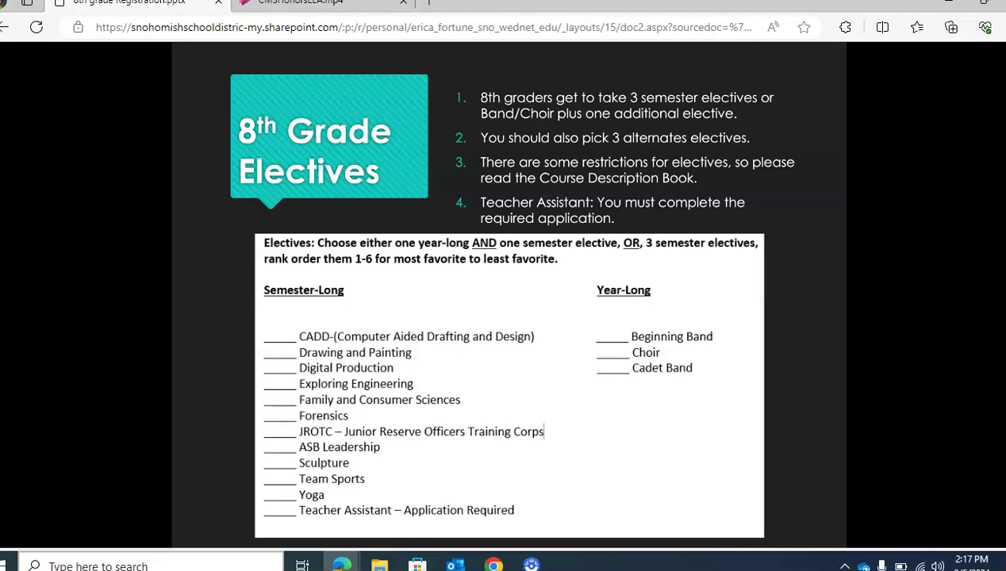
# Advance the slideshow through Registration Summary to the How to Register Online slide.
pyautogui.press('Right')
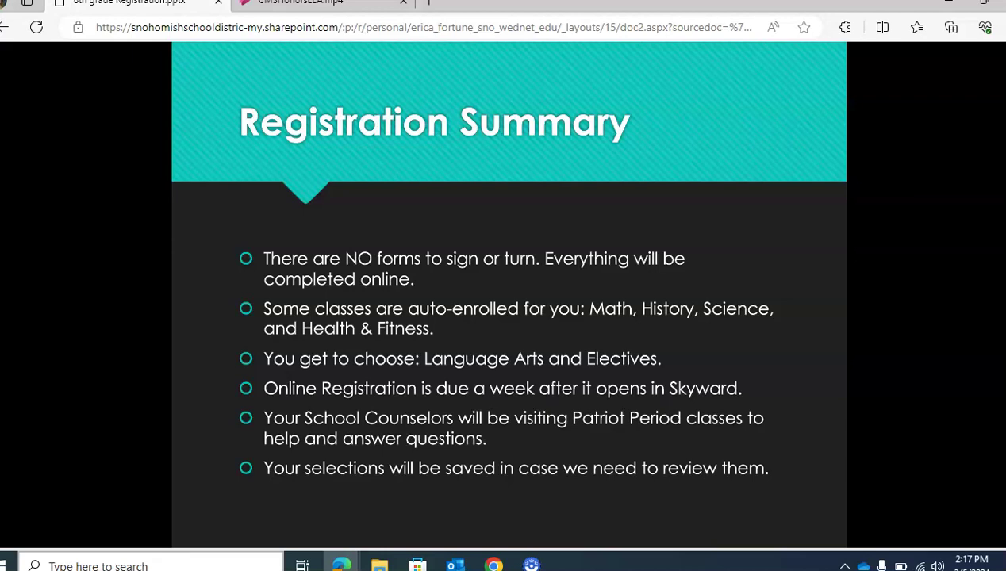
pyautogui.press('Right')
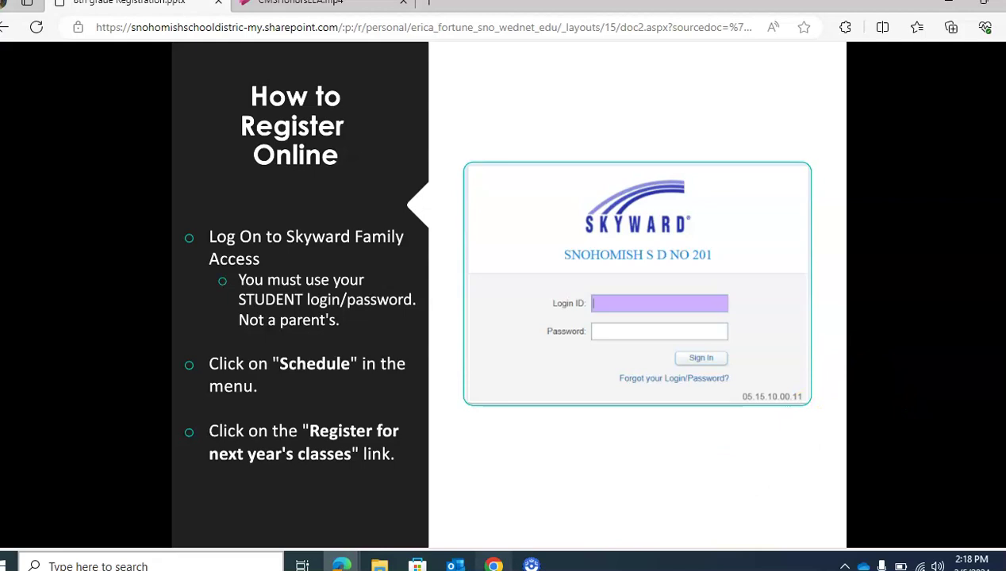
# Dismiss the inactivity warning and open the 2024-2025 Request Courses form from the Schedule page.
pyautogui.moveTo(342, 565)
pyautogui.click(395, 516)
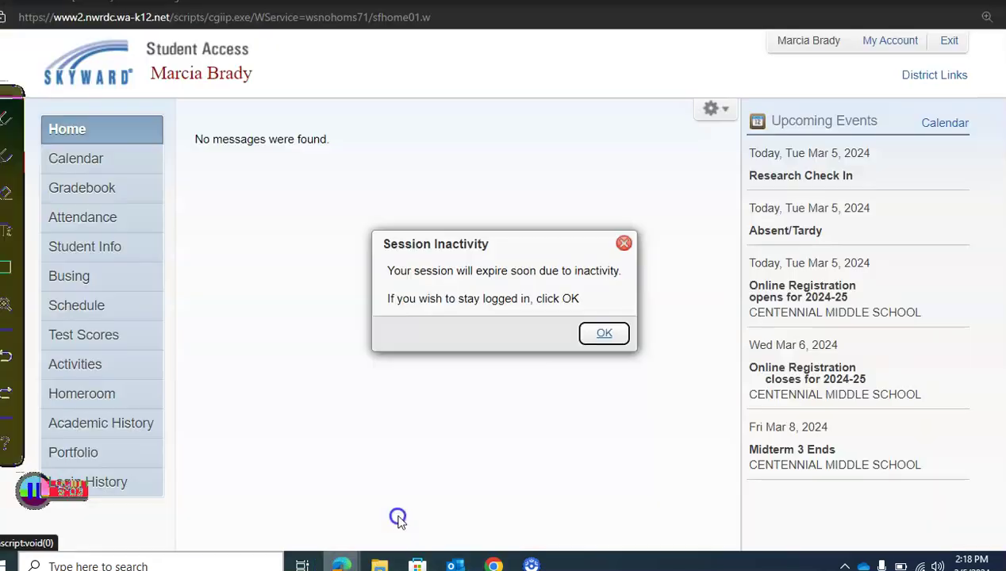
pyautogui.click(605, 334)
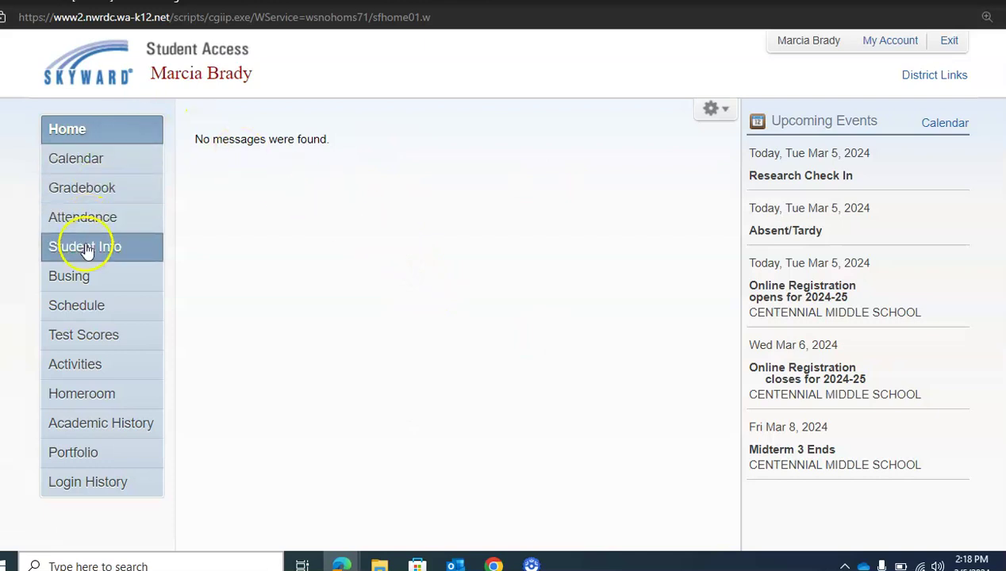
pyautogui.click(95, 310)
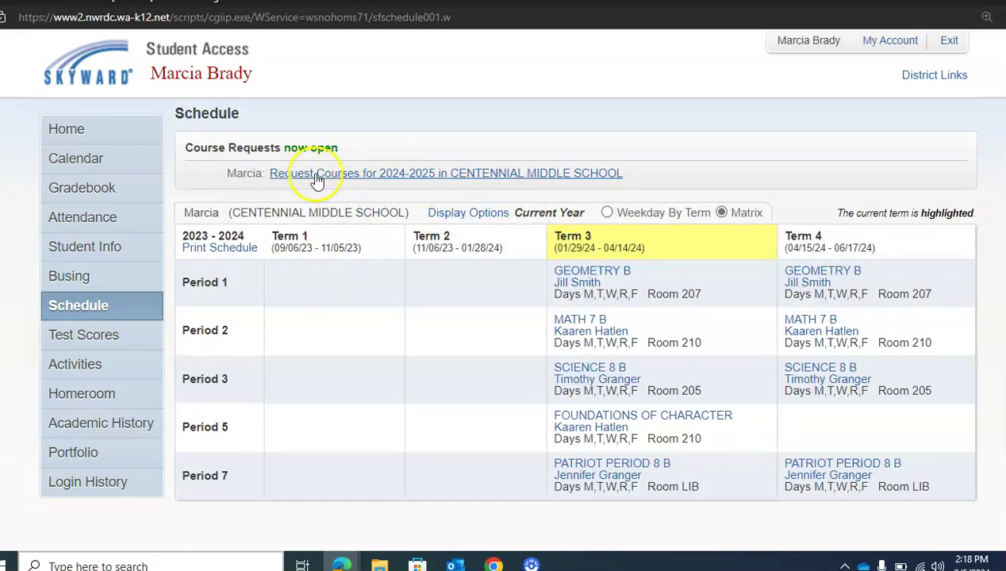
pyautogui.click(405, 175)
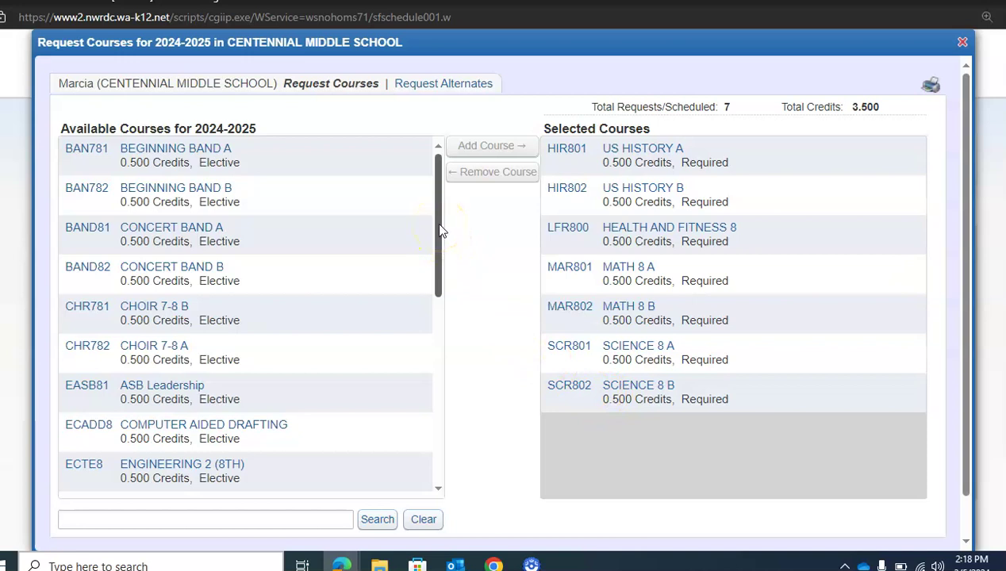
# Add LANGUAGE ARTS A/B and CHOIR 7-8 A/B, bringing requests to 11 and 5.500 credits.
pyautogui.moveTo(441, 230); pyautogui.dragTo(451, 418)
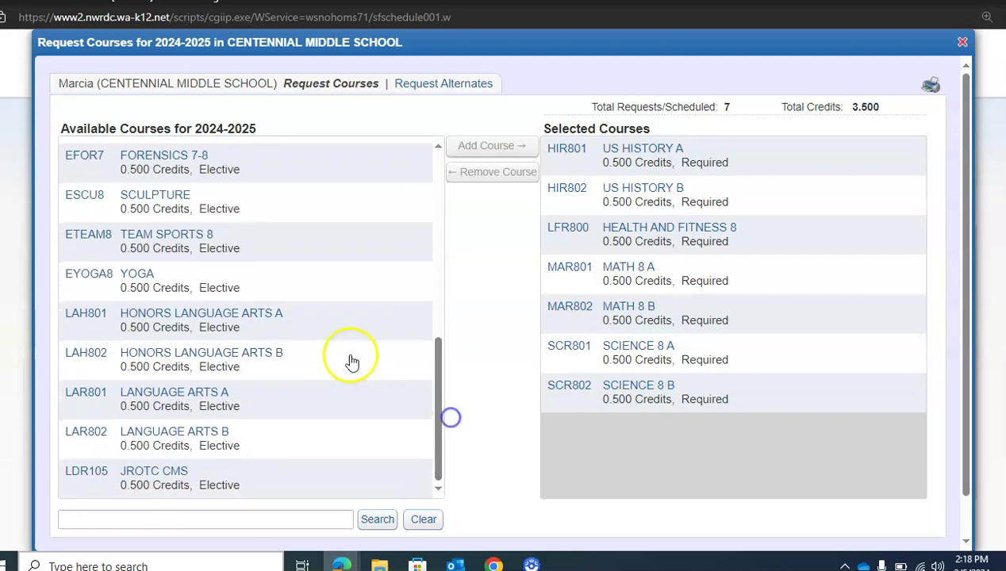
pyautogui.click(280, 406)
pyautogui.click(506, 148)
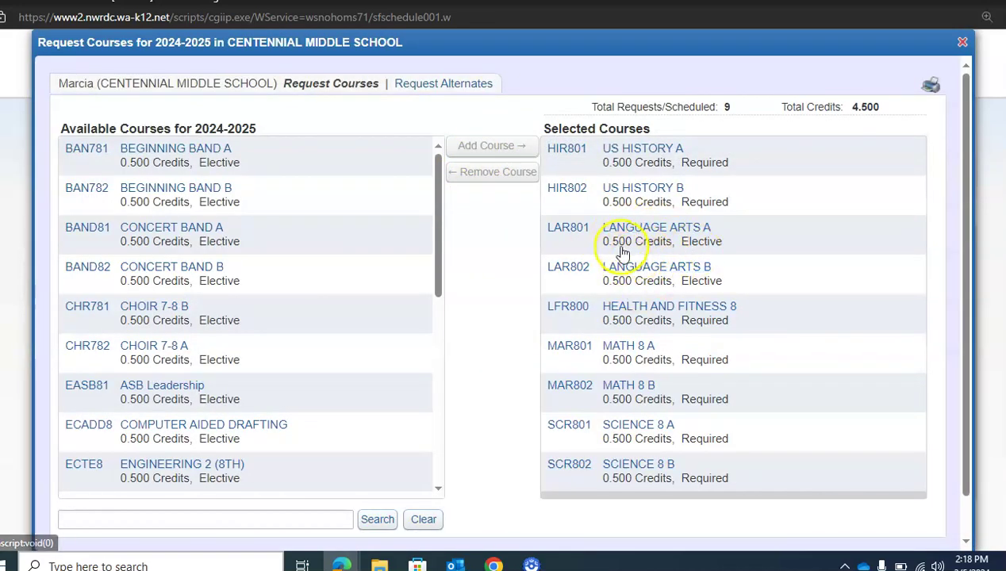
pyautogui.moveTo(439, 188); pyautogui.dragTo(440, 225)
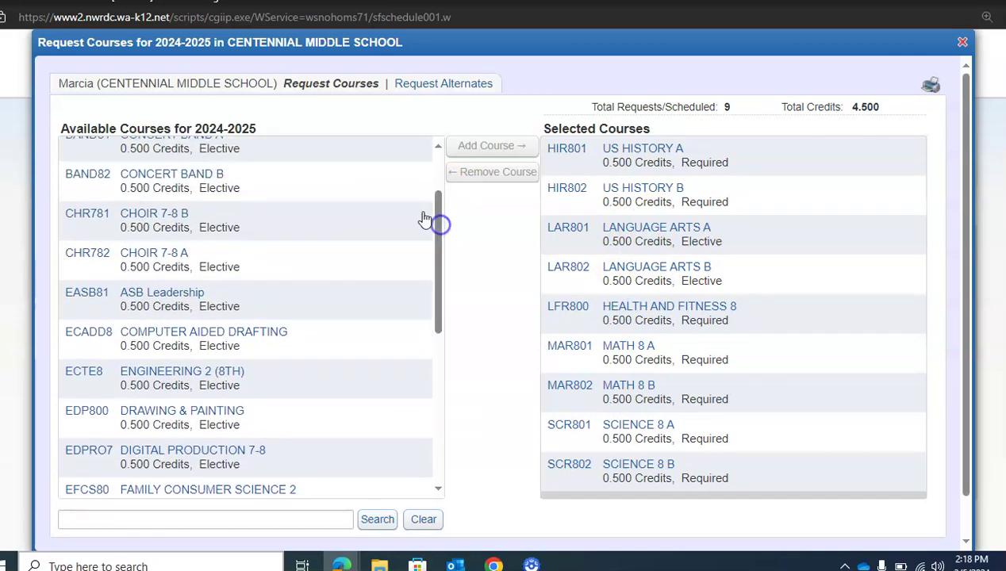
pyautogui.click(349, 221)
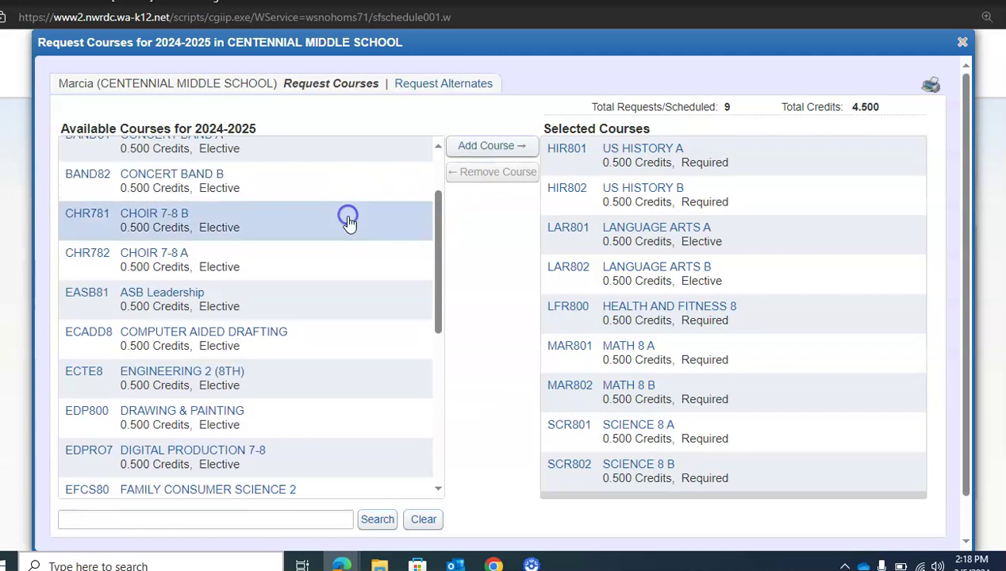
pyautogui.click(480, 149)
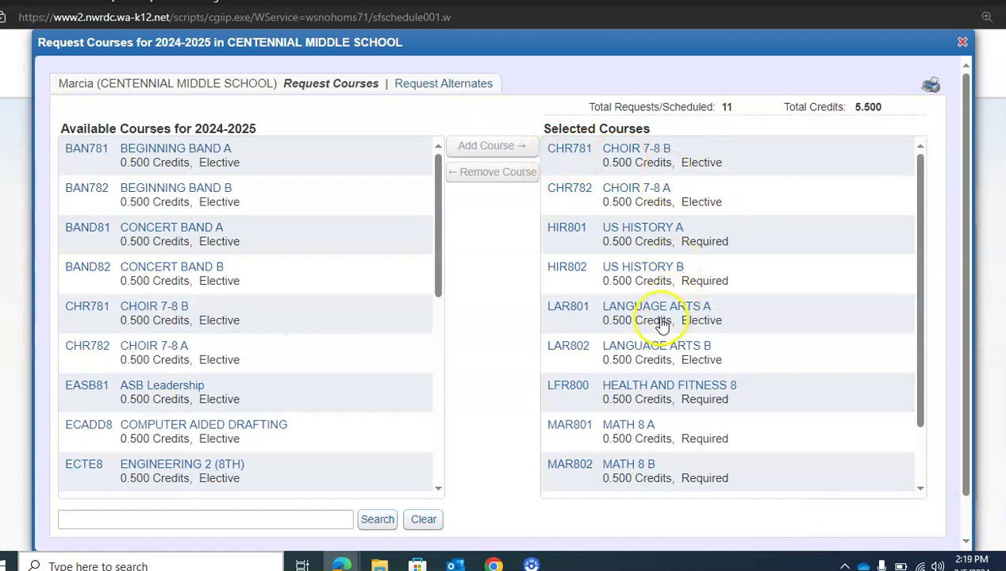
pyautogui.scroll(-2, 651, 349)
pyautogui.scroll(2, 649, 355)
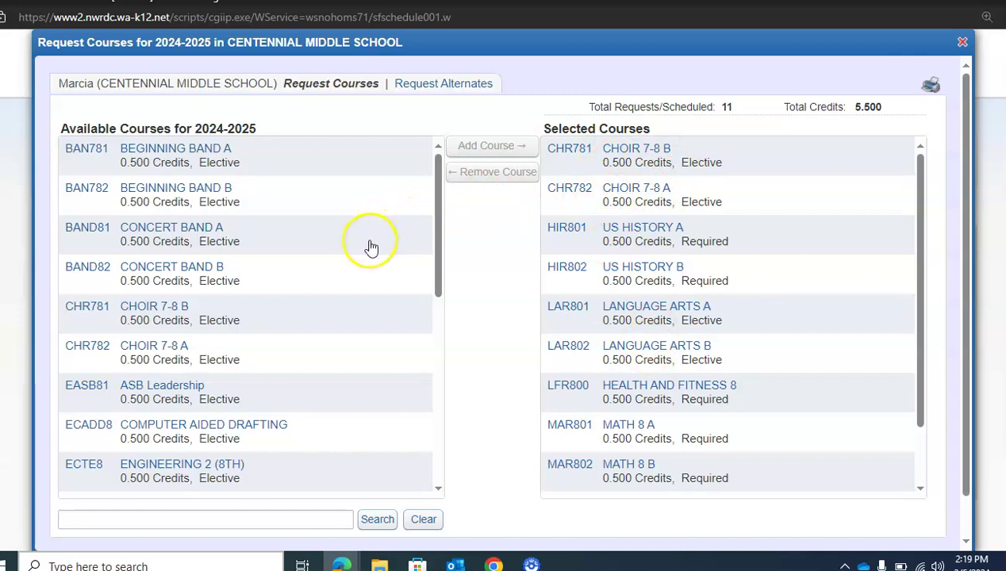
pyautogui.scroll(-1, 370, 248)
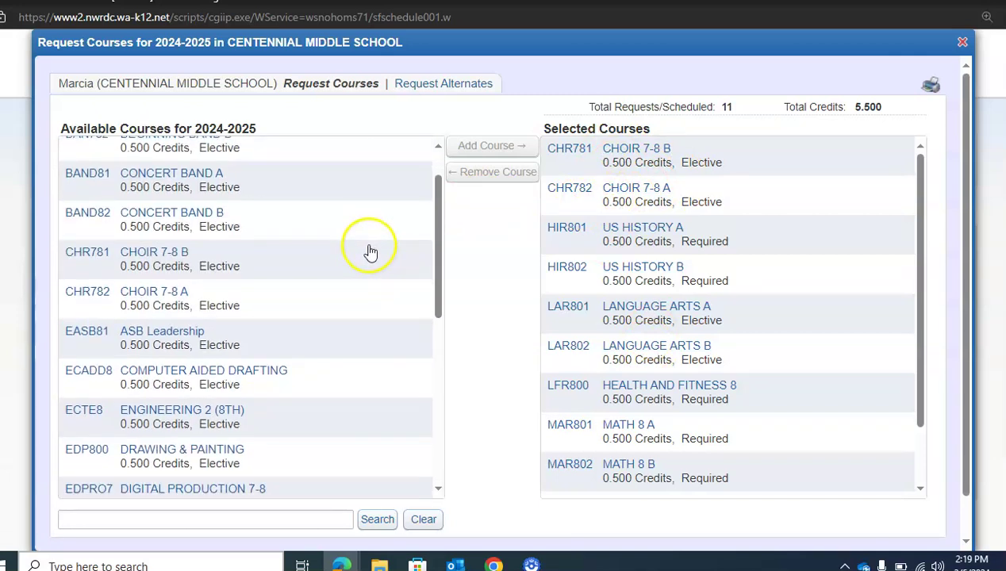
# Remove ASB Leadership from the selected course requests.
pyautogui.click(321, 341)
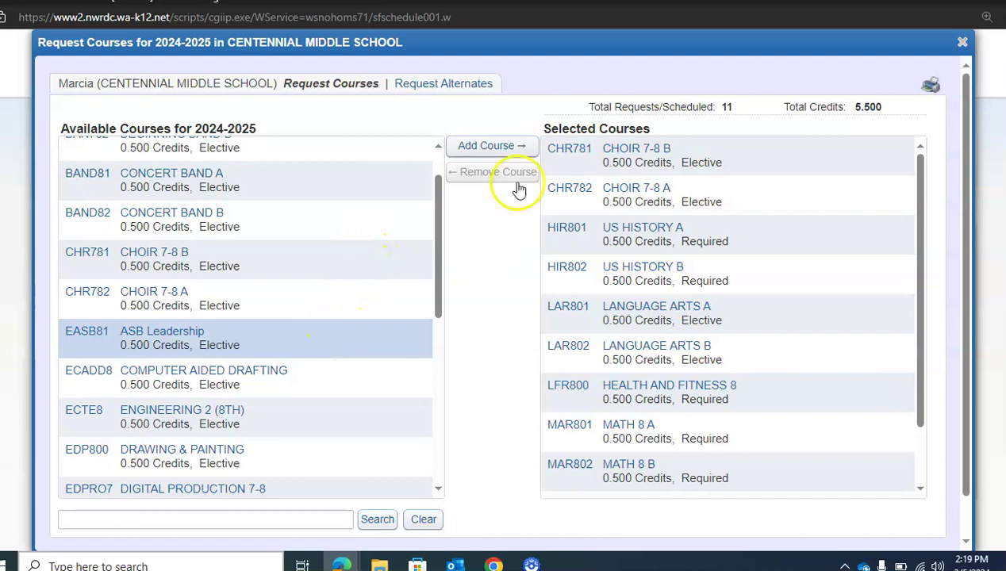
pyautogui.click(493, 148)
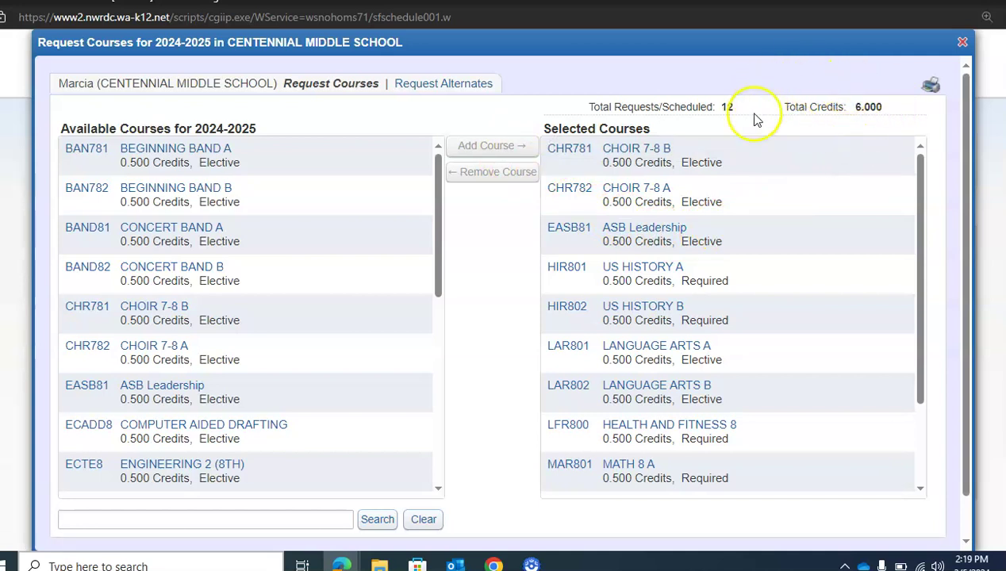
pyautogui.click(319, 232)
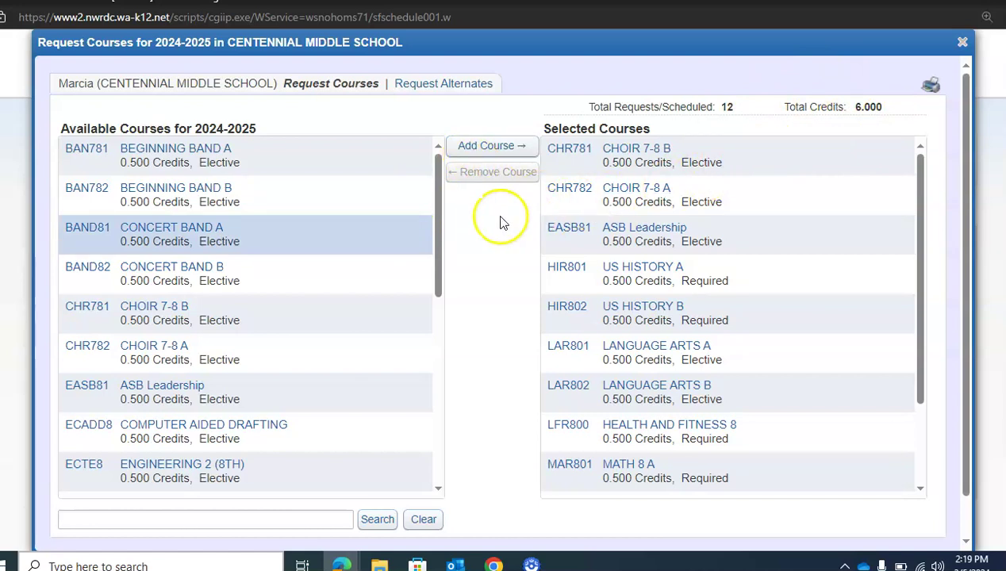
pyautogui.click(728, 235)
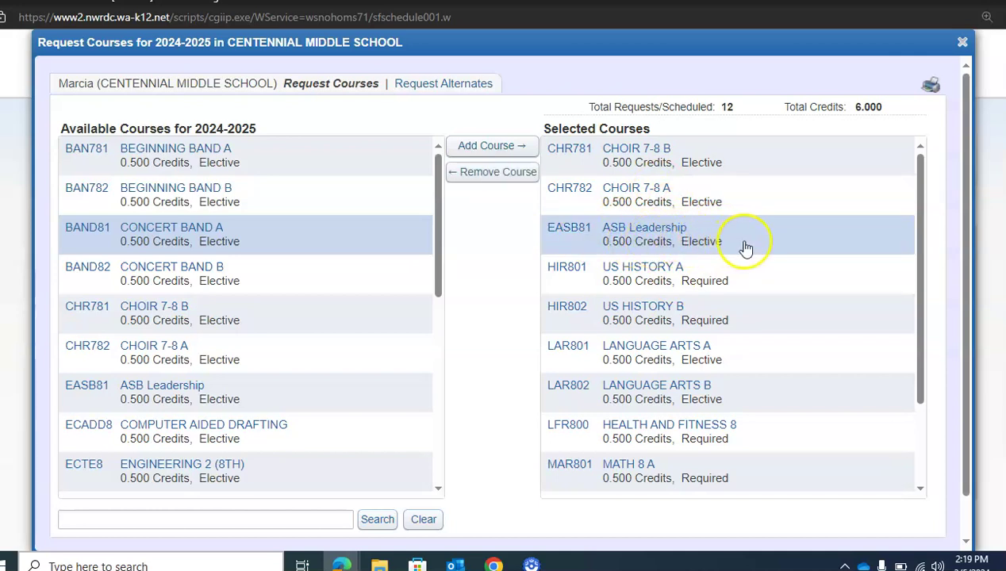
pyautogui.click(533, 176)
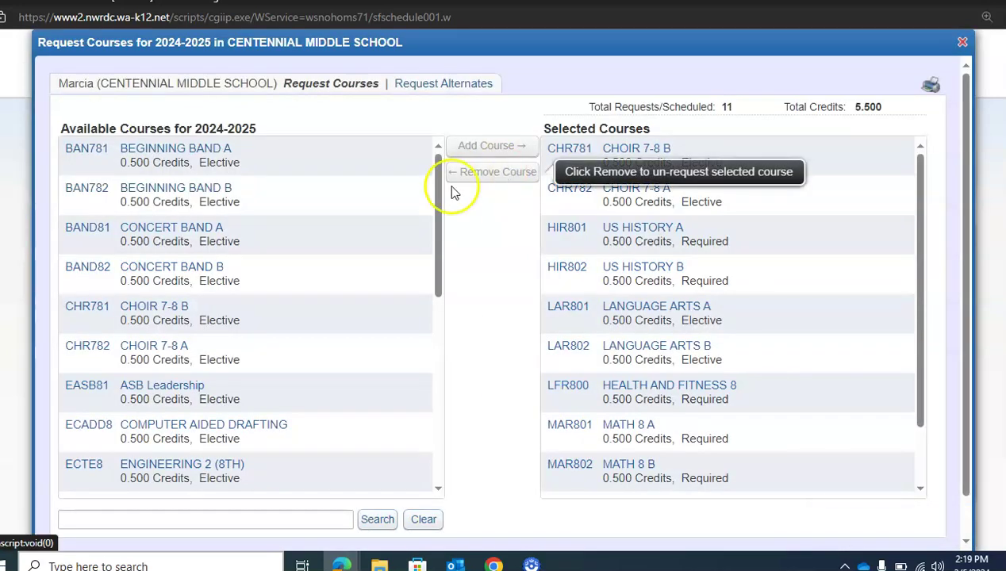
# Add ENGINEERING 2 (8TH), bringing totals to 12 requests and 6.000 credits.
pyautogui.scroll(-2, 338, 251)
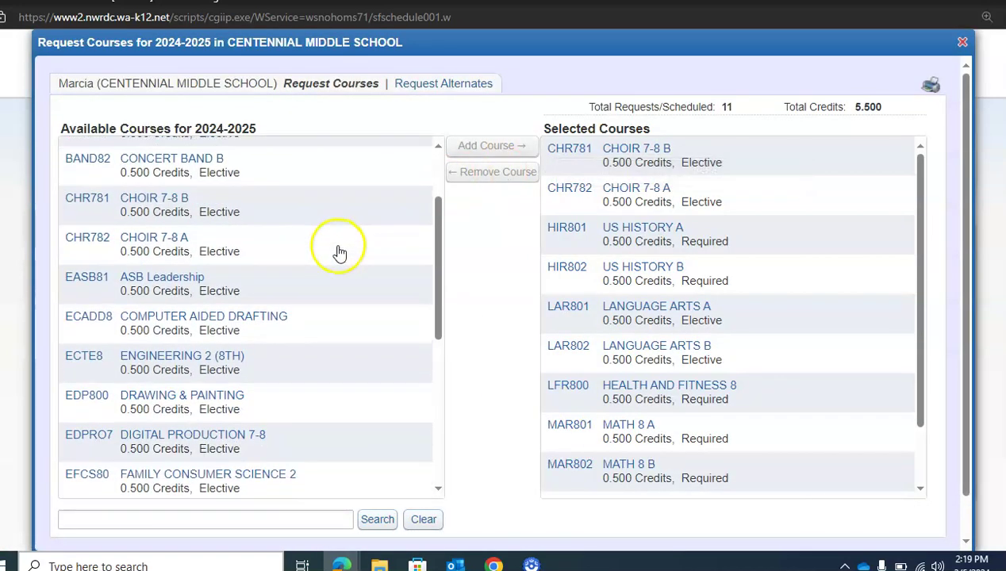
pyautogui.click(321, 354)
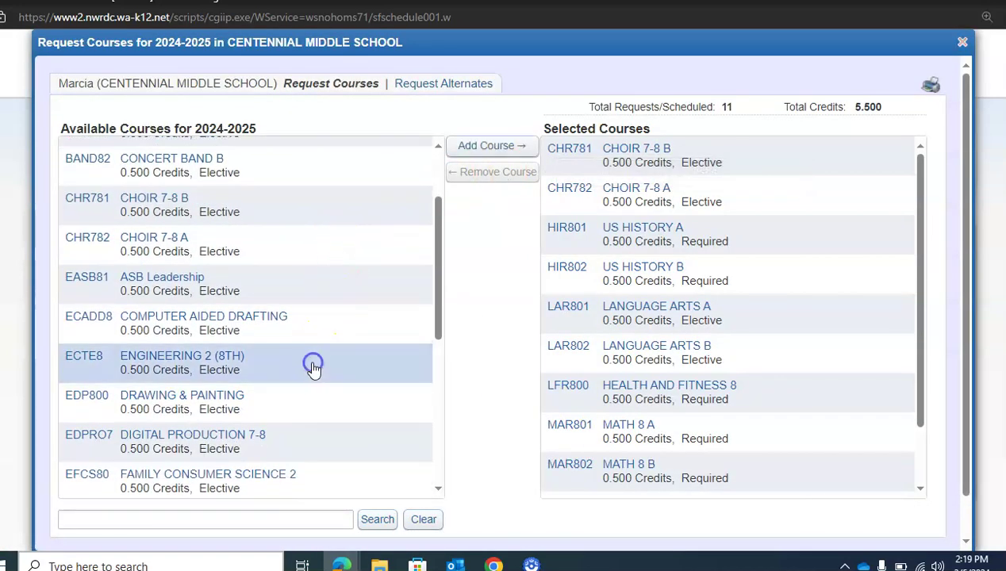
pyautogui.click(479, 149)
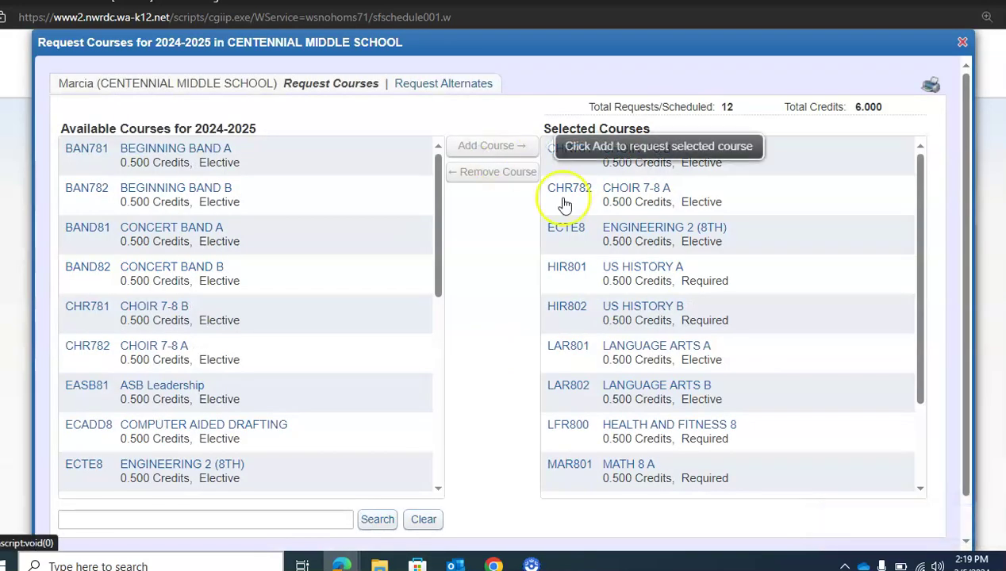
pyautogui.scroll(-3, 674, 265)
pyautogui.scroll(1, 670, 270)
pyautogui.scroll(1, 671, 269)
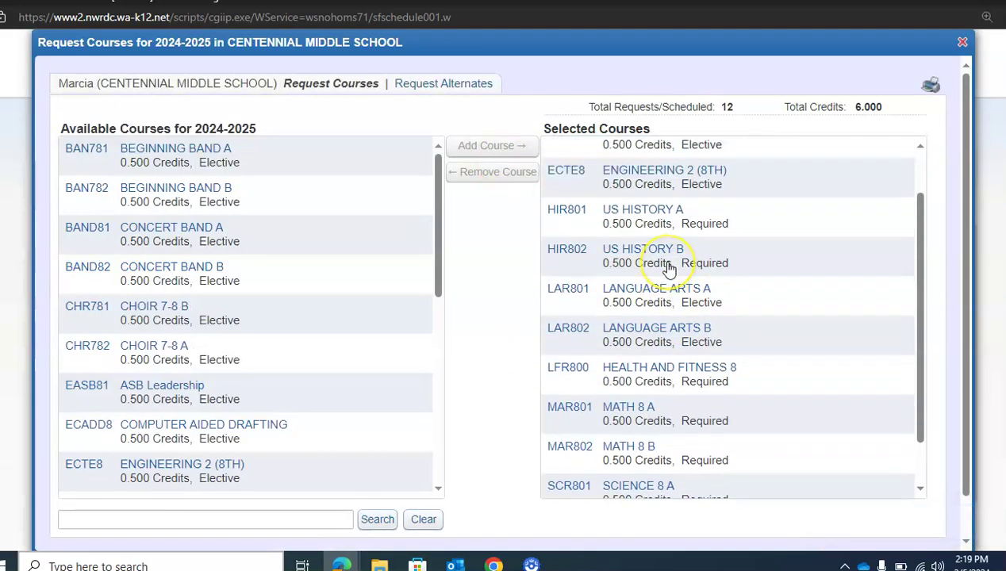
pyautogui.scroll(2, 669, 268)
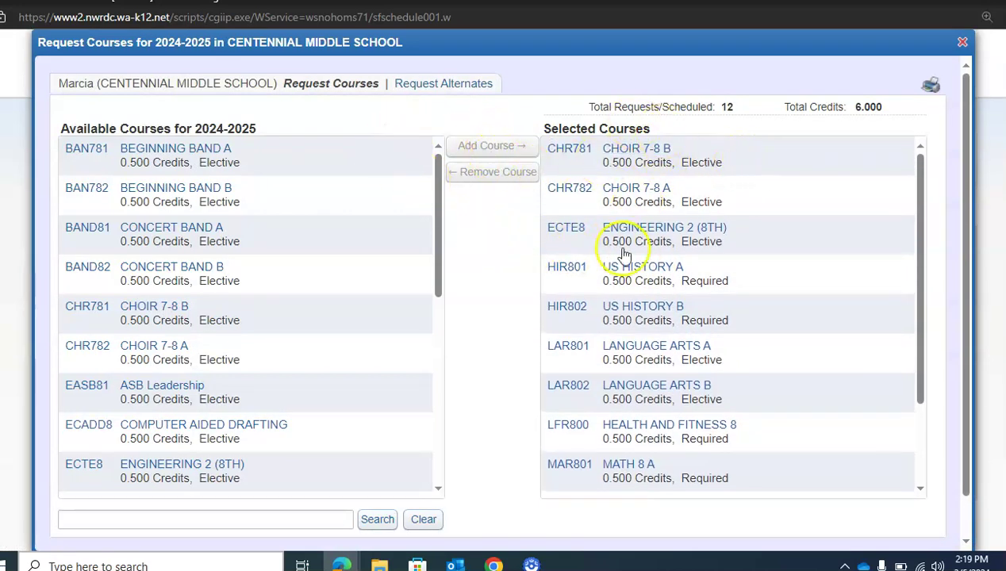
# Add ASB Leadership to the alternate courses on the Request Alternates tab.
pyautogui.click(433, 87)
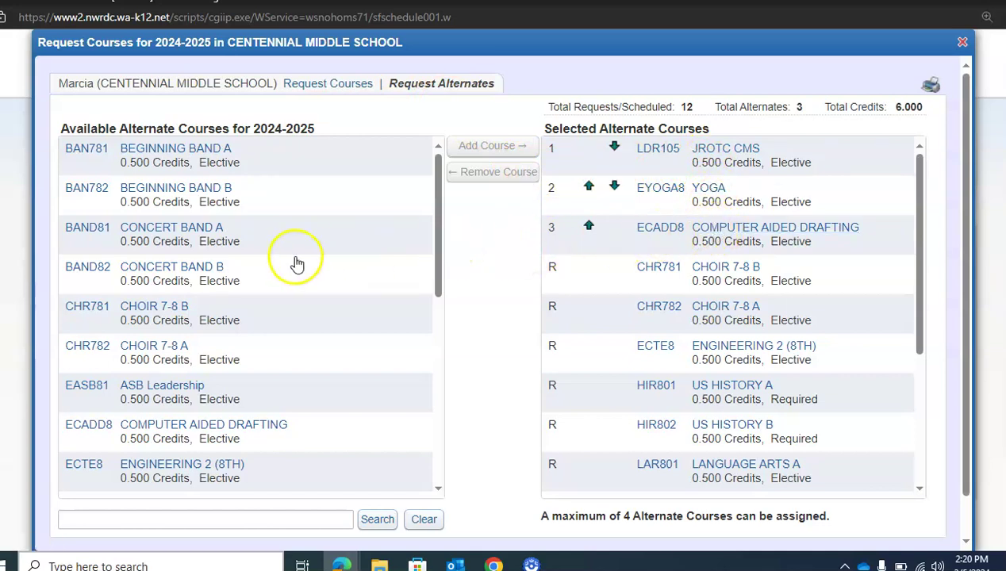
pyautogui.click(295, 396)
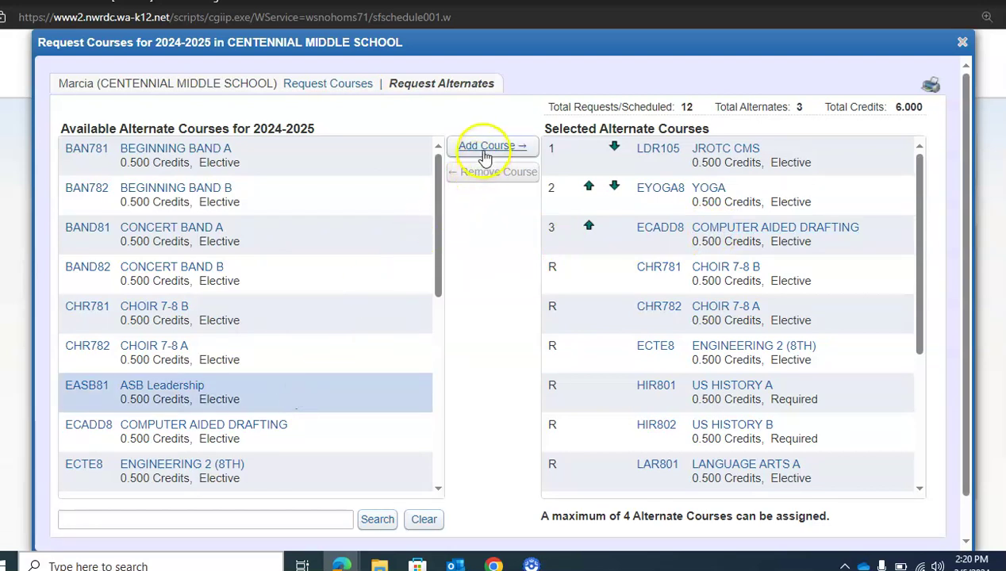
pyautogui.click(485, 153)
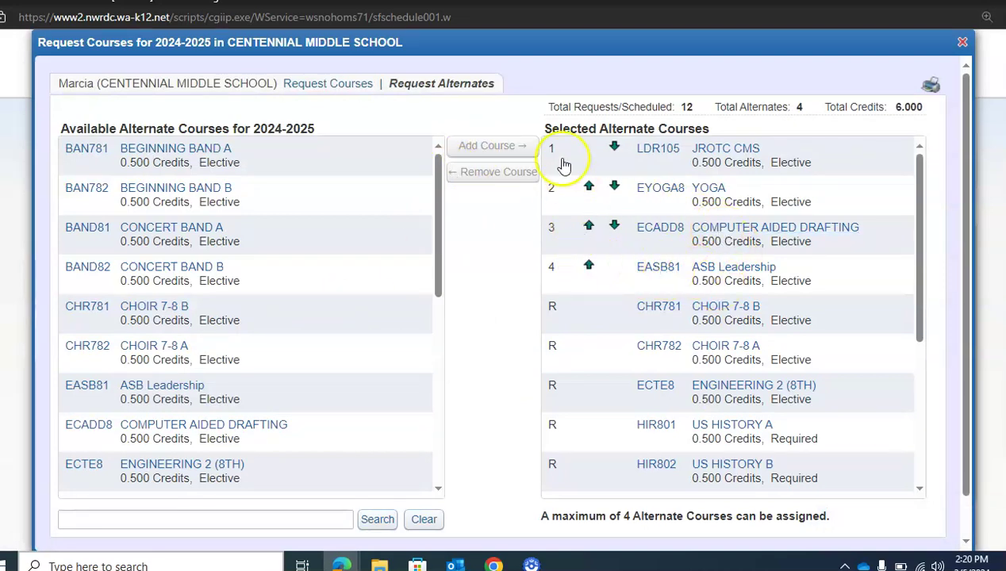
# Raise ASB Leadership to alternate priority 1, above JROTC CMS, Yoga and Computer Aided Drafting.
pyautogui.click(588, 265)
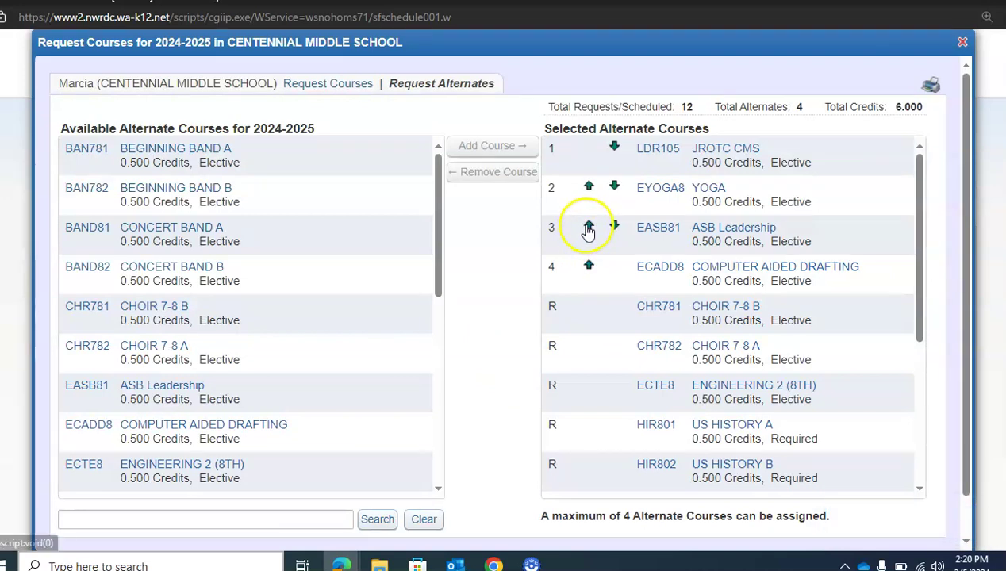
pyautogui.click(589, 227)
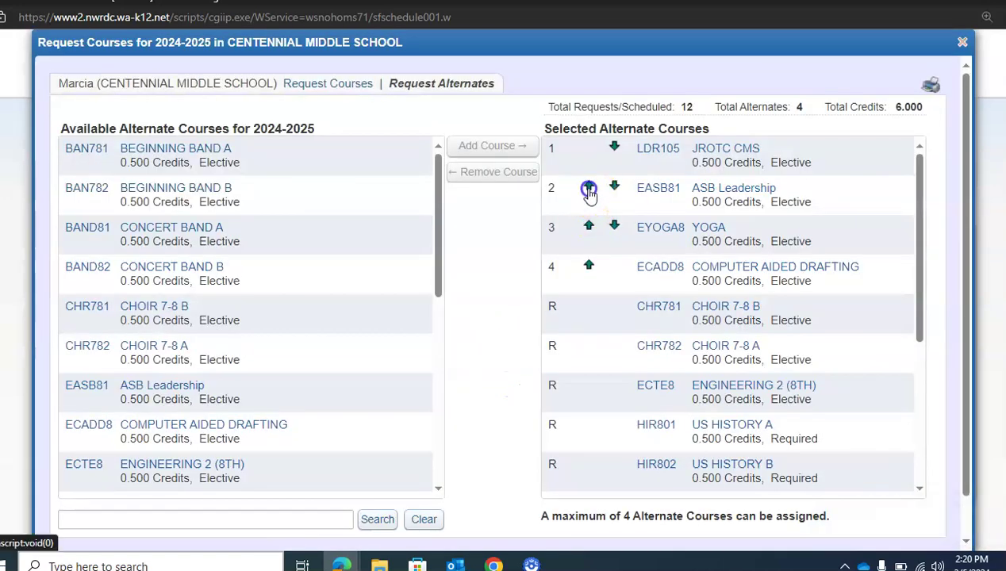
pyautogui.click(588, 187)
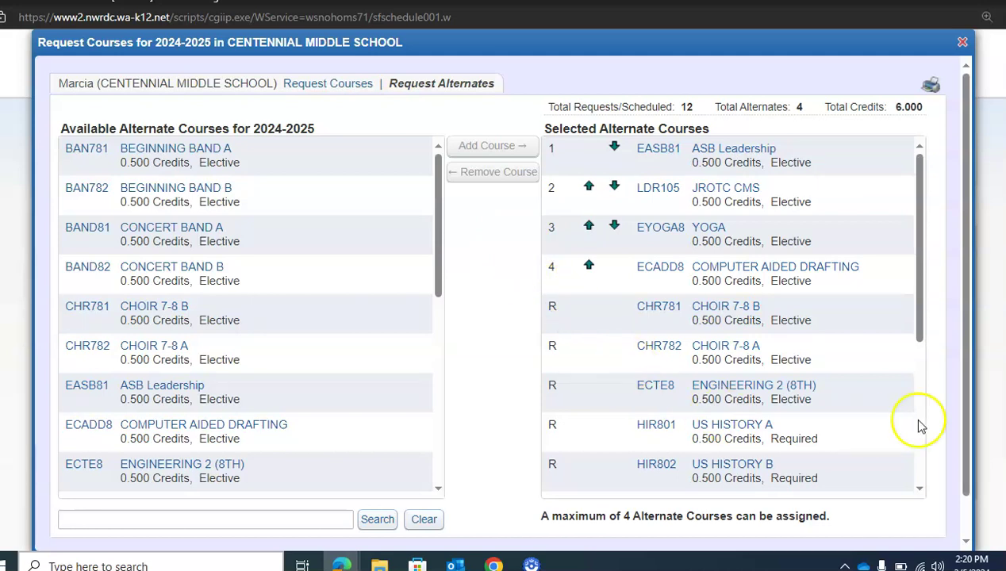
# Close the Request Courses window and advance the slideshow to the WEB Leader Program slide.
pyautogui.click(963, 44)
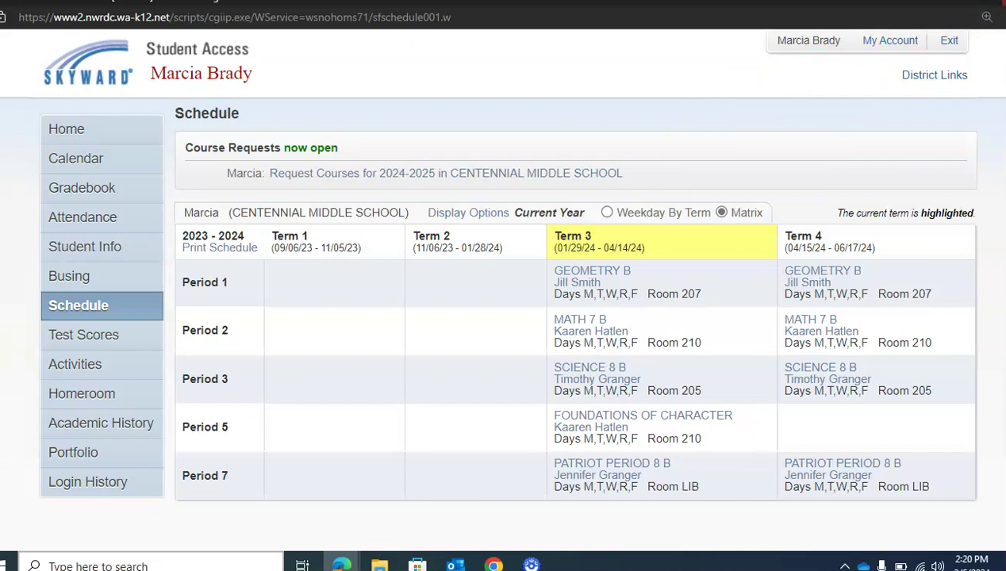
pyautogui.hotkey('alt', 'F4')
pyautogui.click(886, 394)
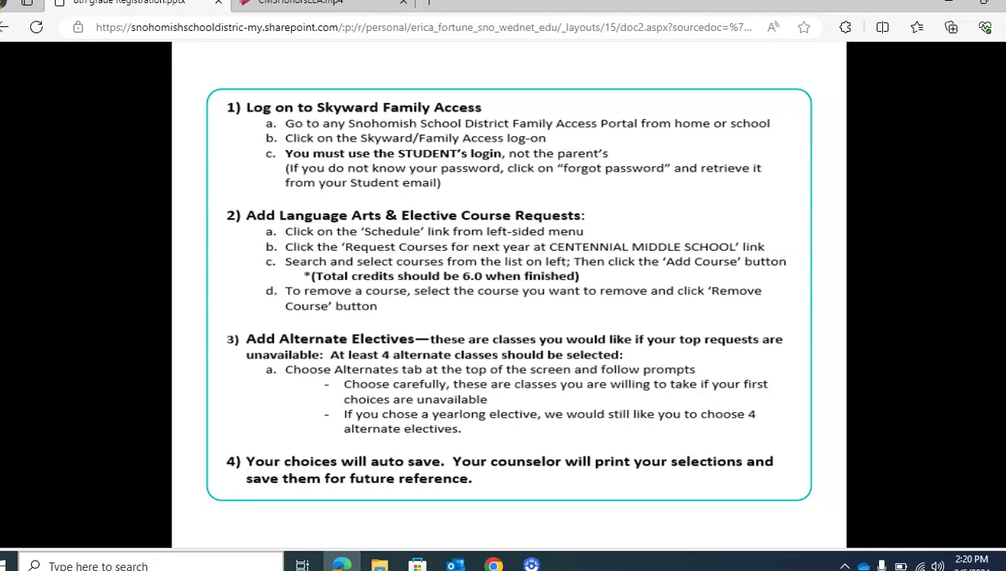
pyautogui.press('Right')
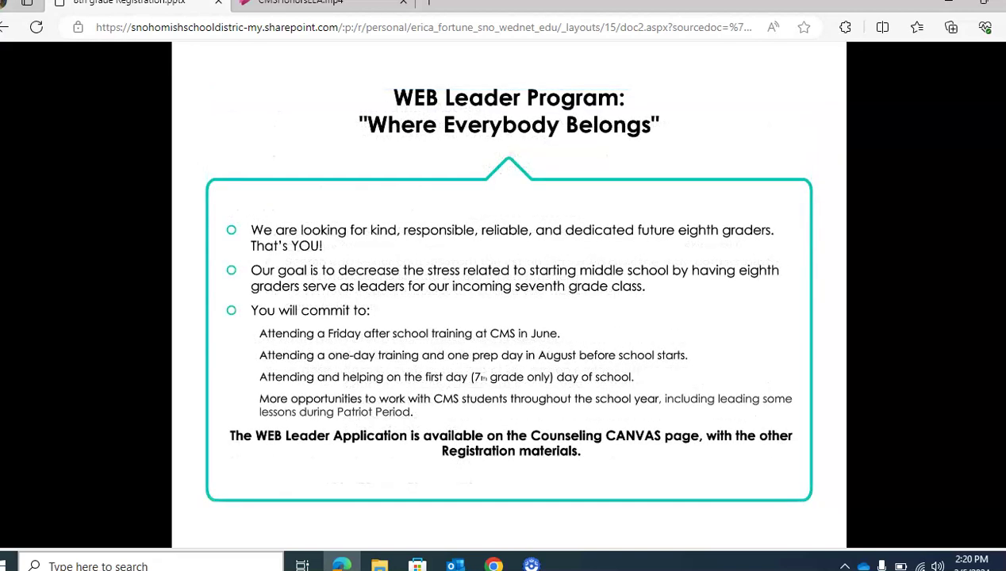